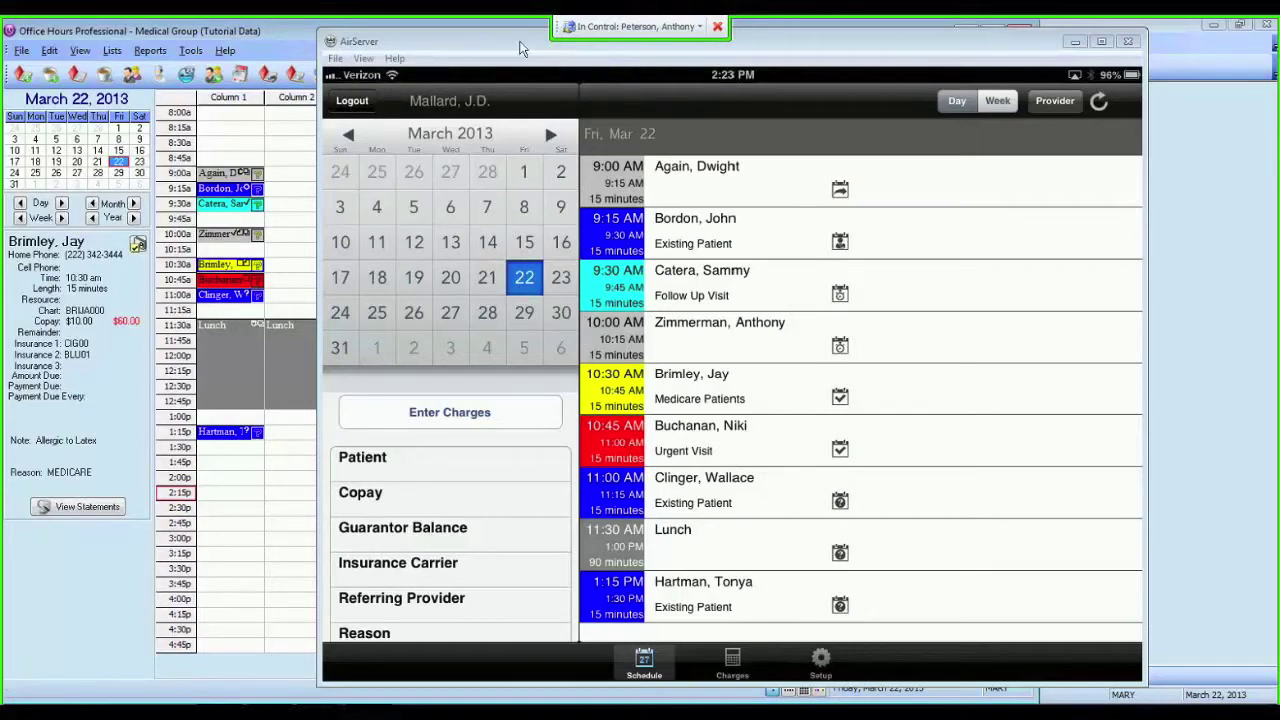
- Book a 1:00 PM March 22 appointment in Column 1 for a patient chosen from the Chart list
left_click_drag(520, 48, 772, 58)
double_click(230, 416)
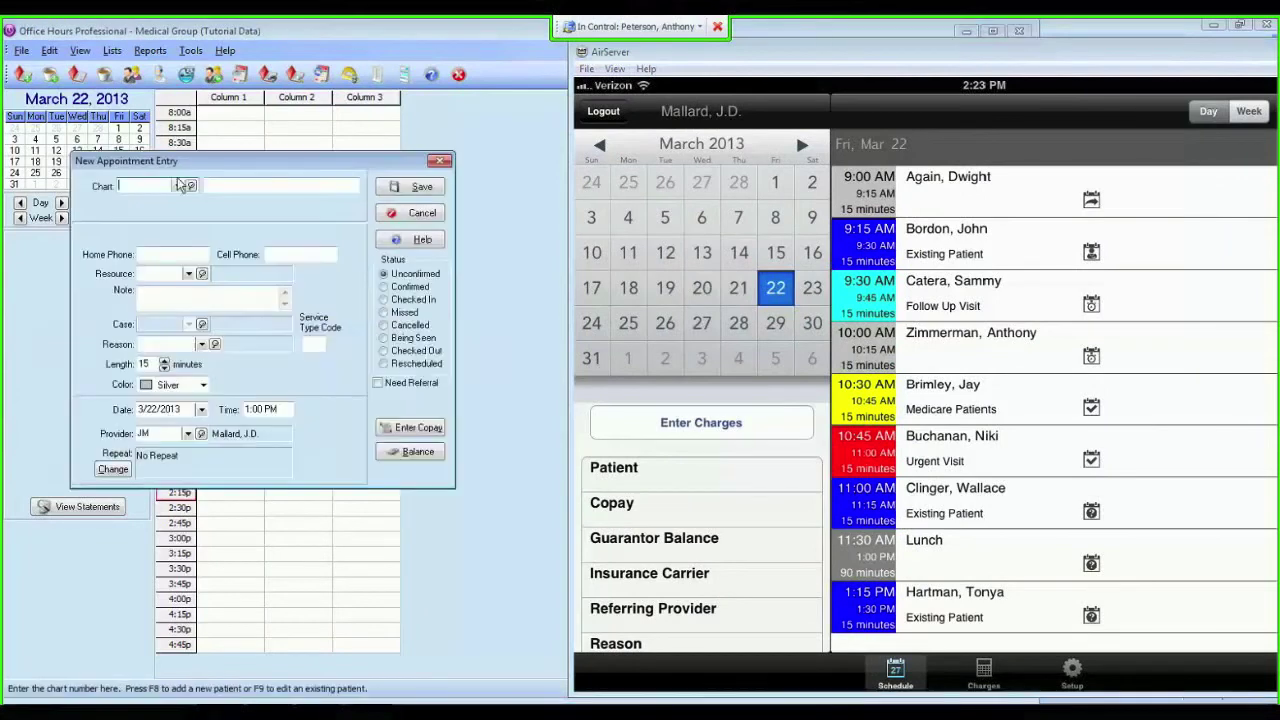
left_click(182, 186)
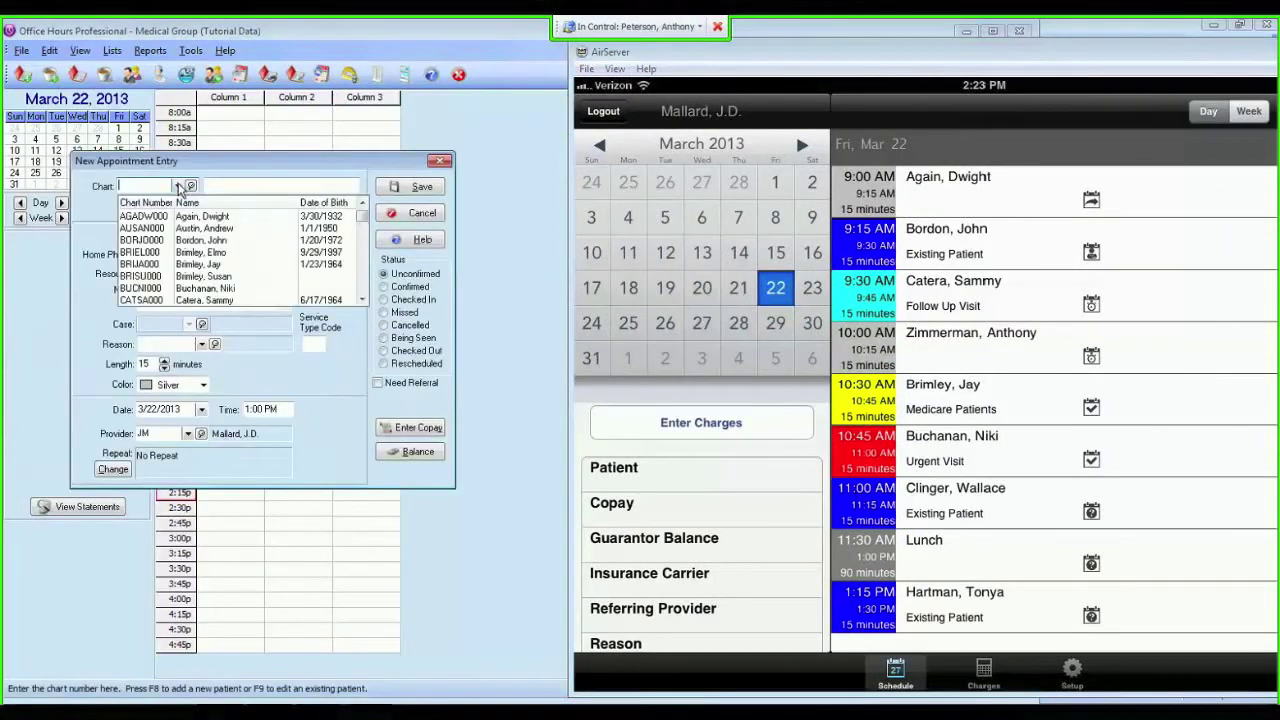
left_click(228, 277)
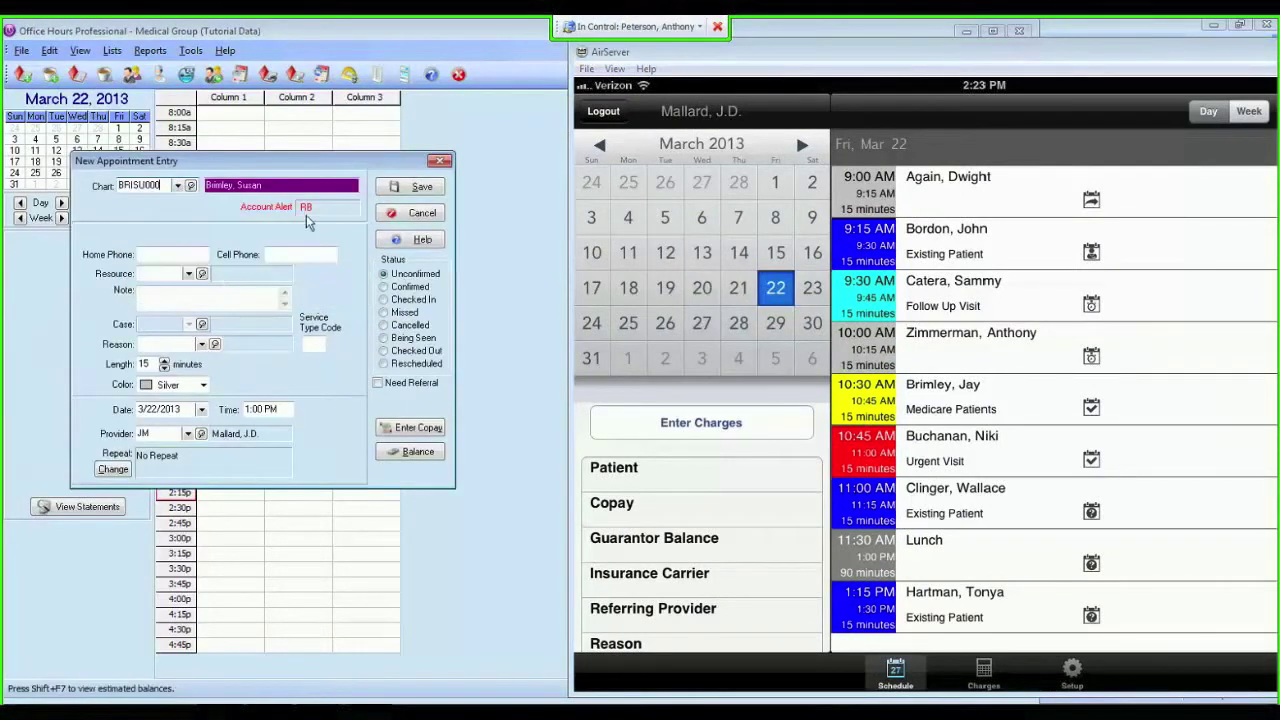
left_click(392, 188)
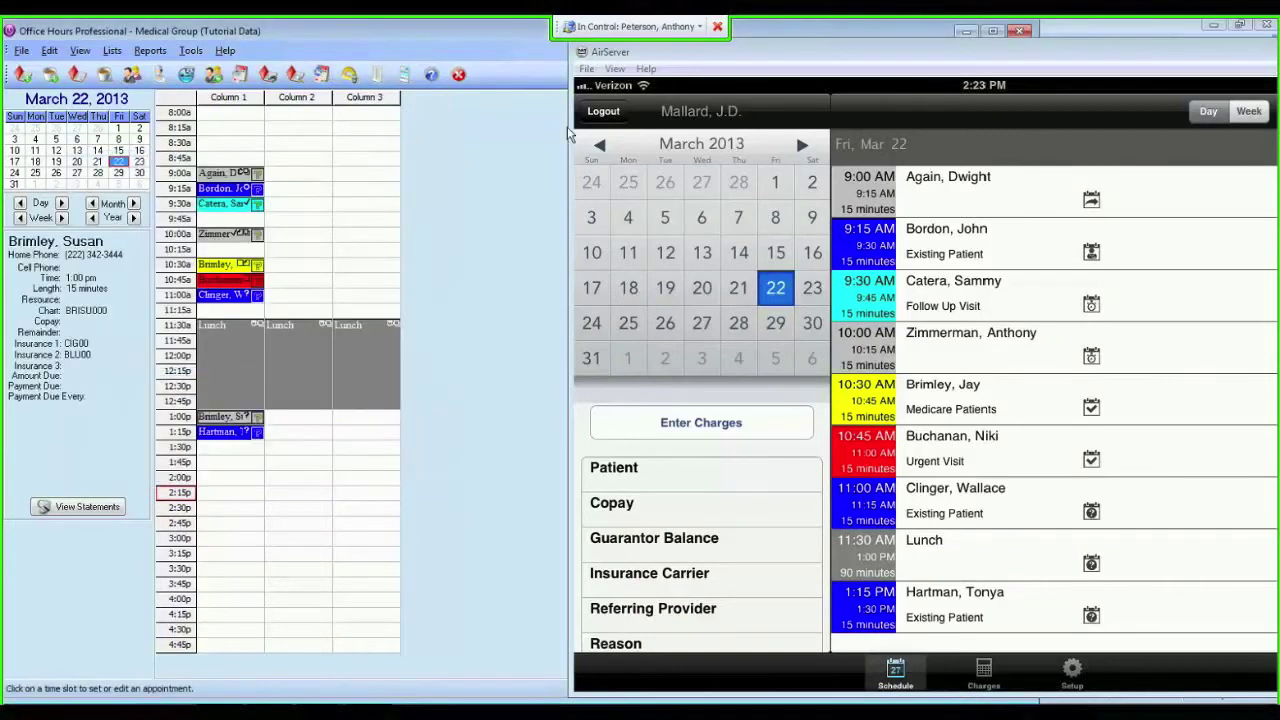
left_click_drag(735, 60, 549, 70)
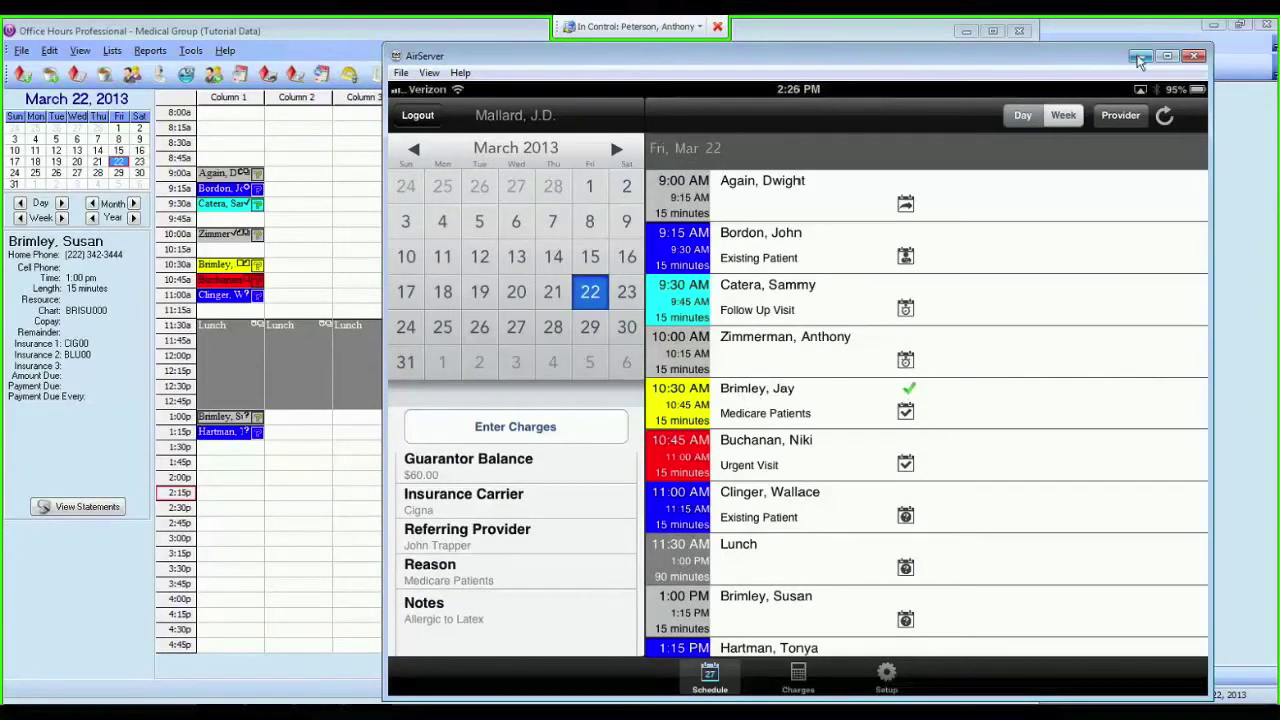
- Minimize the AirServer iPad mirror window to show the Office Hours schedule
left_click(1140, 58)
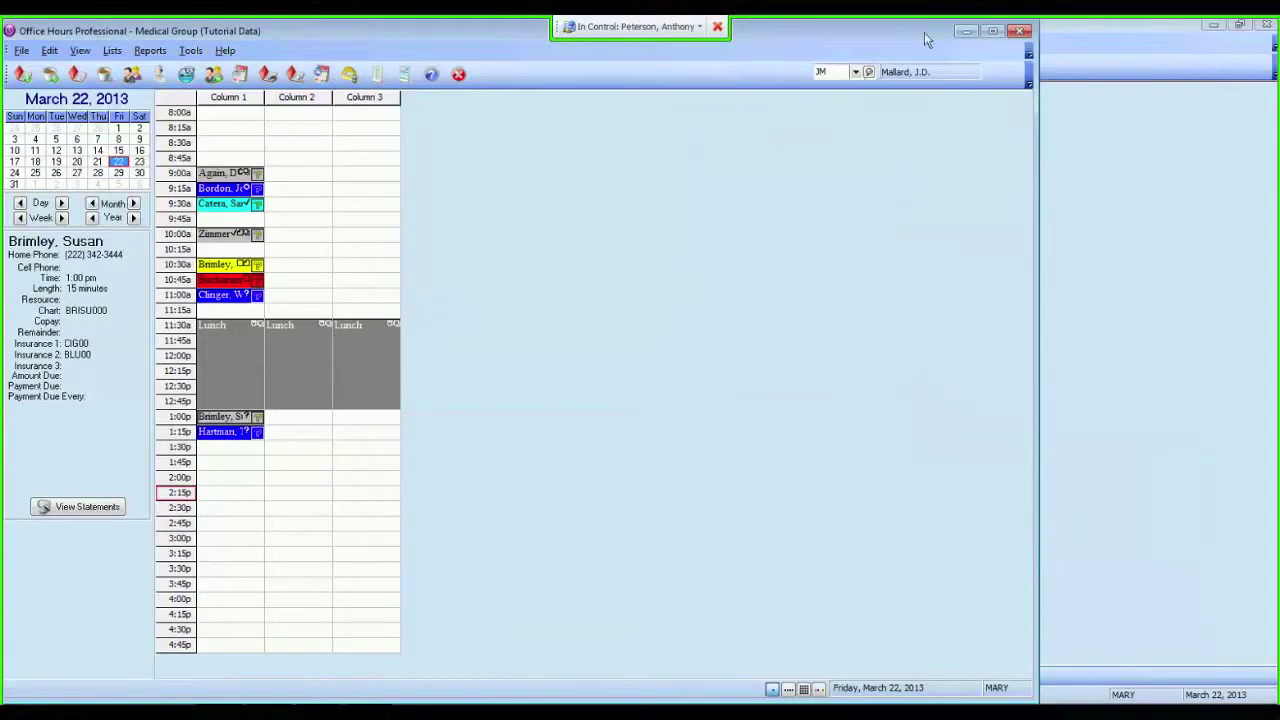
- Refresh Unprocessed Charges to load 99213 and 71030, then open them in Unprocessed Transactions Edit
left_click(968, 32)
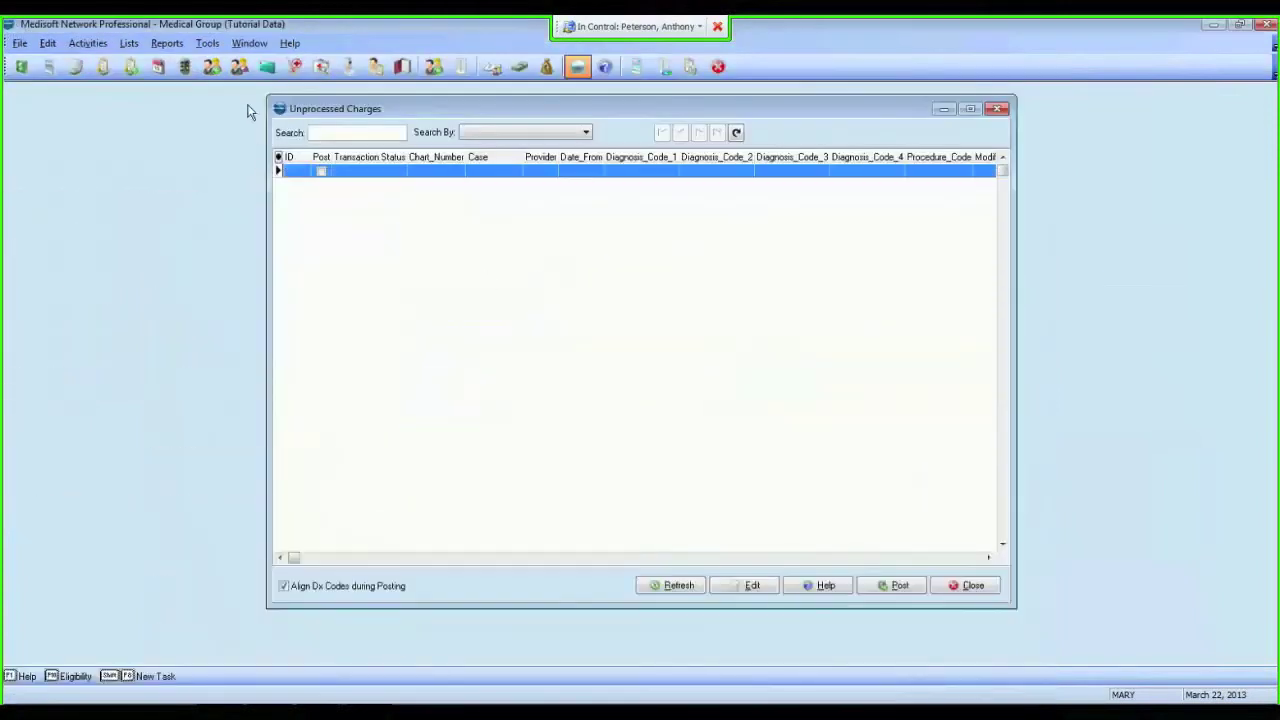
left_click(667, 588)
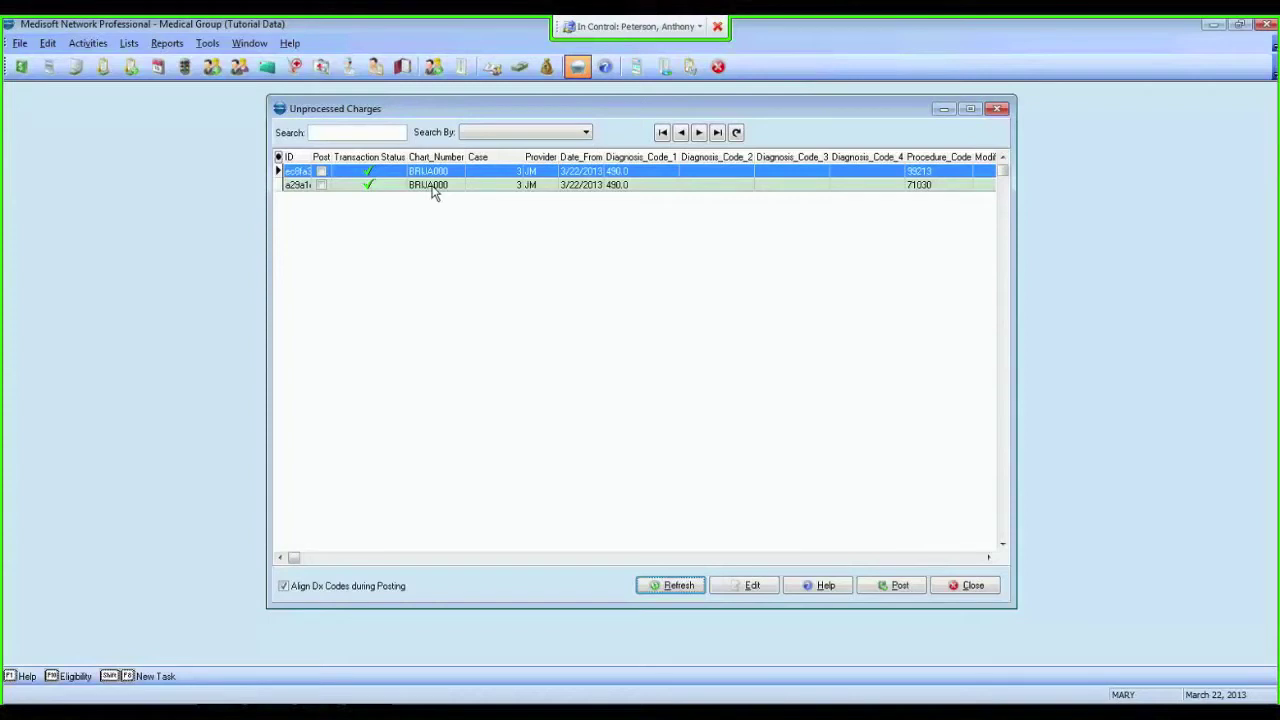
left_click(745, 585)
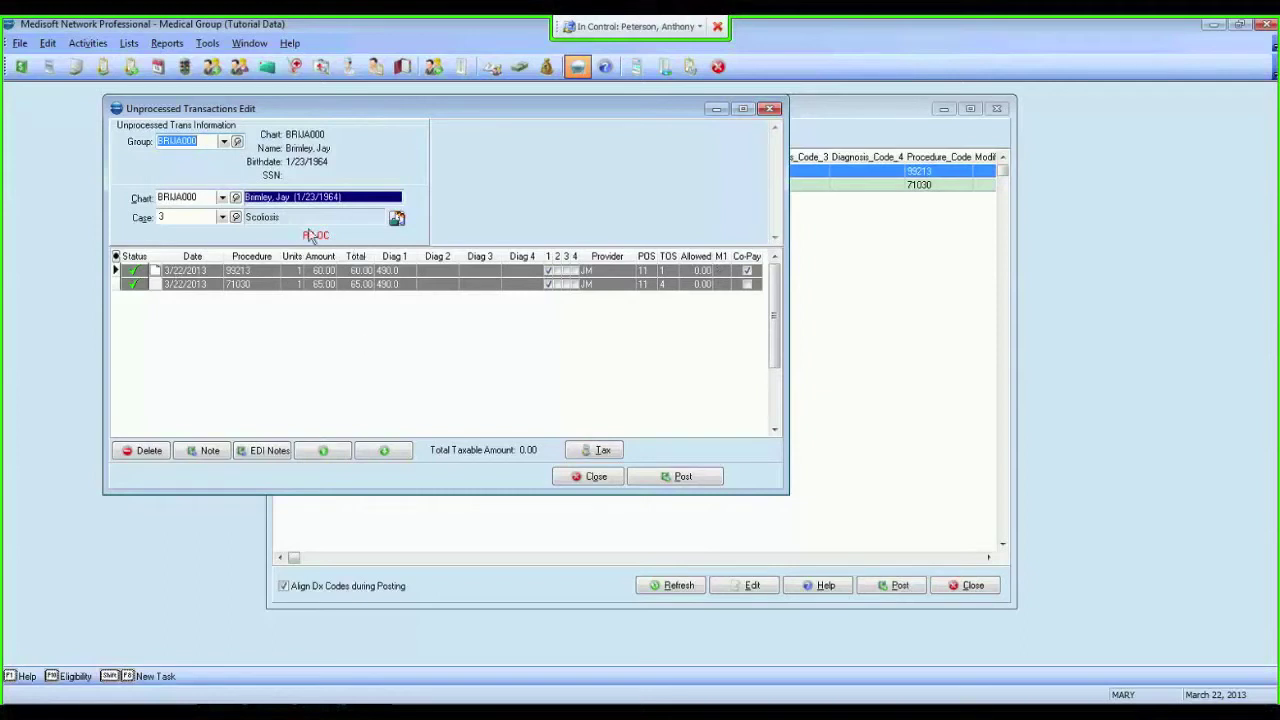
- Post the 99213 ($60.00) and 71030 ($65.00) charges from Unprocessed Transactions Edit
left_click(660, 479)
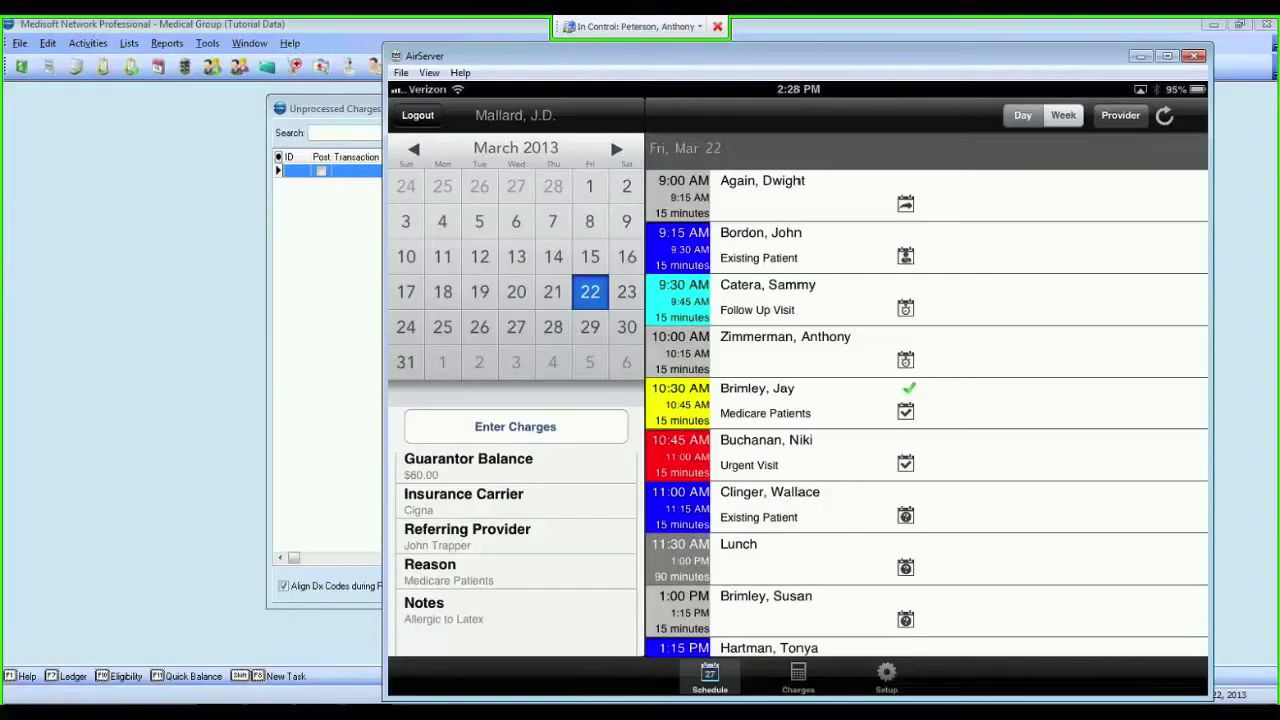
- On the superbill screen, pick the facility and provider, then search patients for 'ag'
left_click(798, 678)
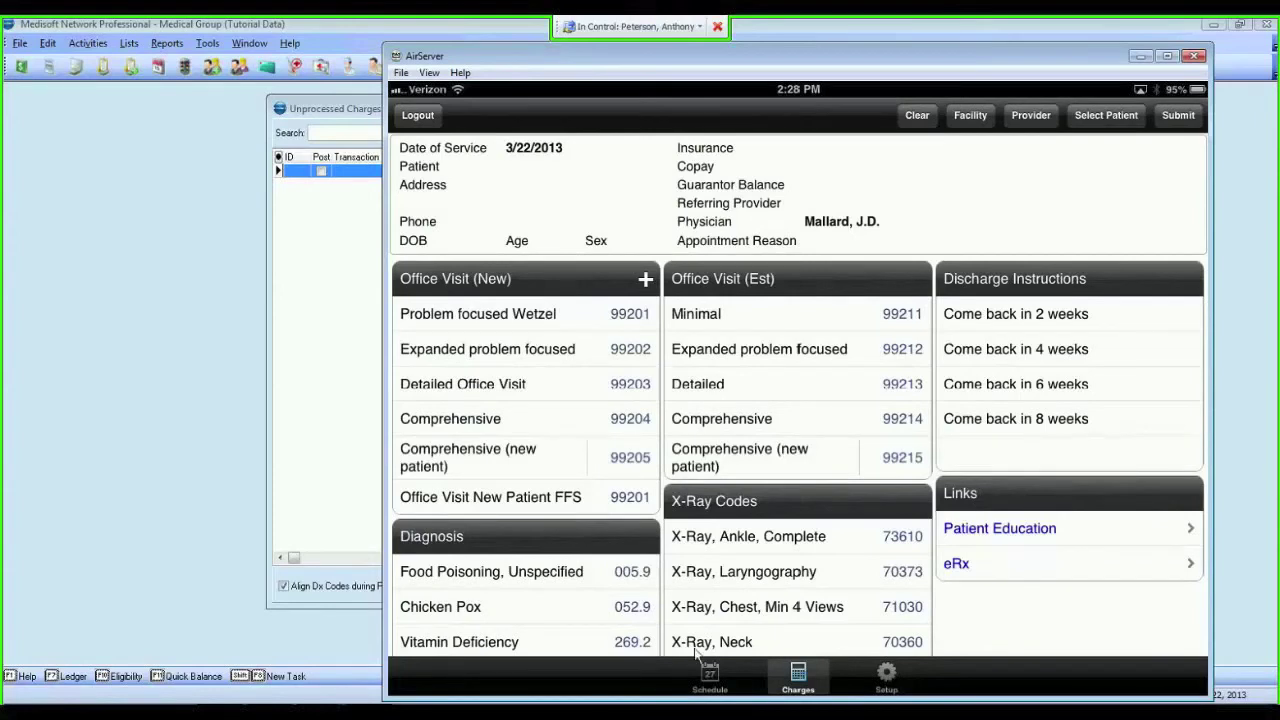
left_click(972, 122)
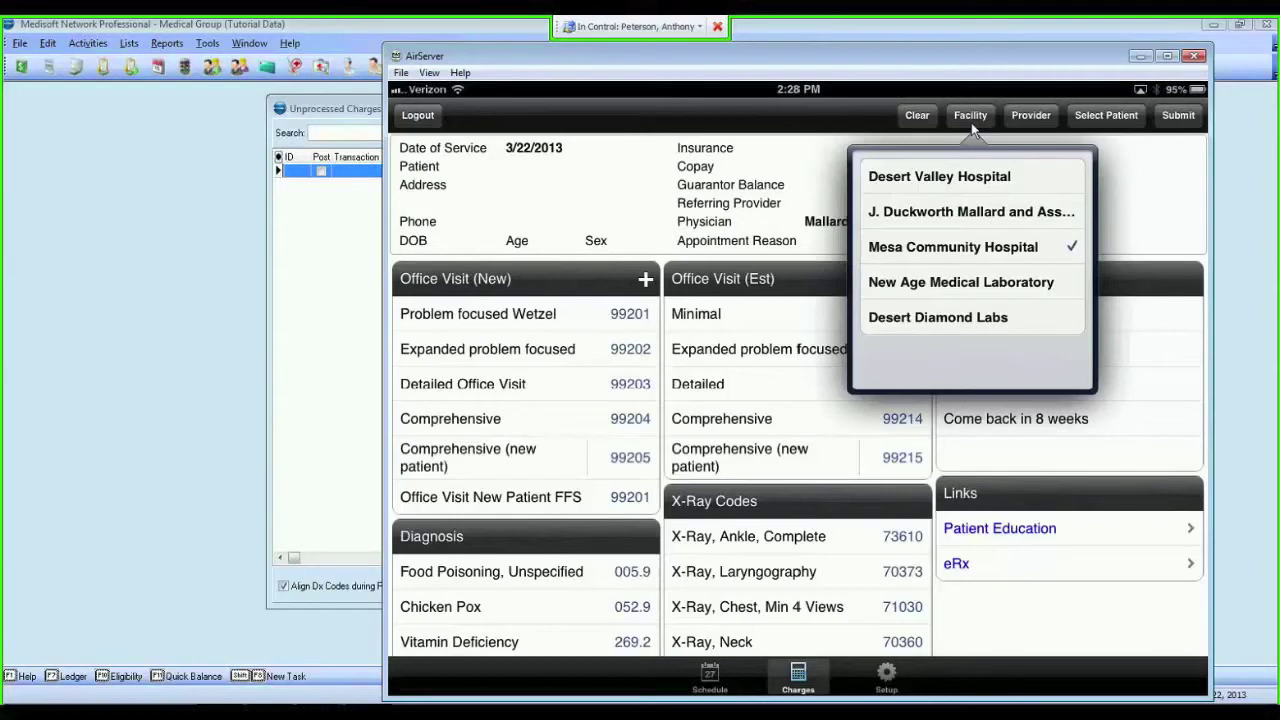
left_click(1031, 115)
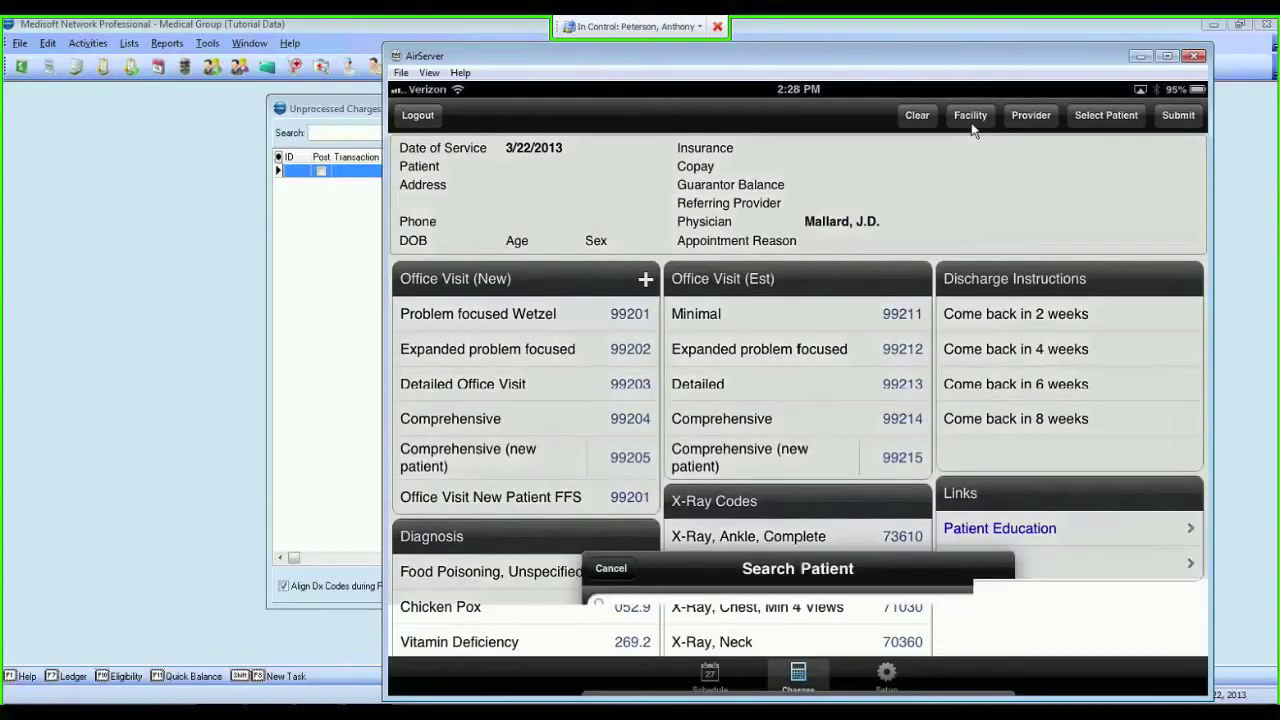
type("ag")
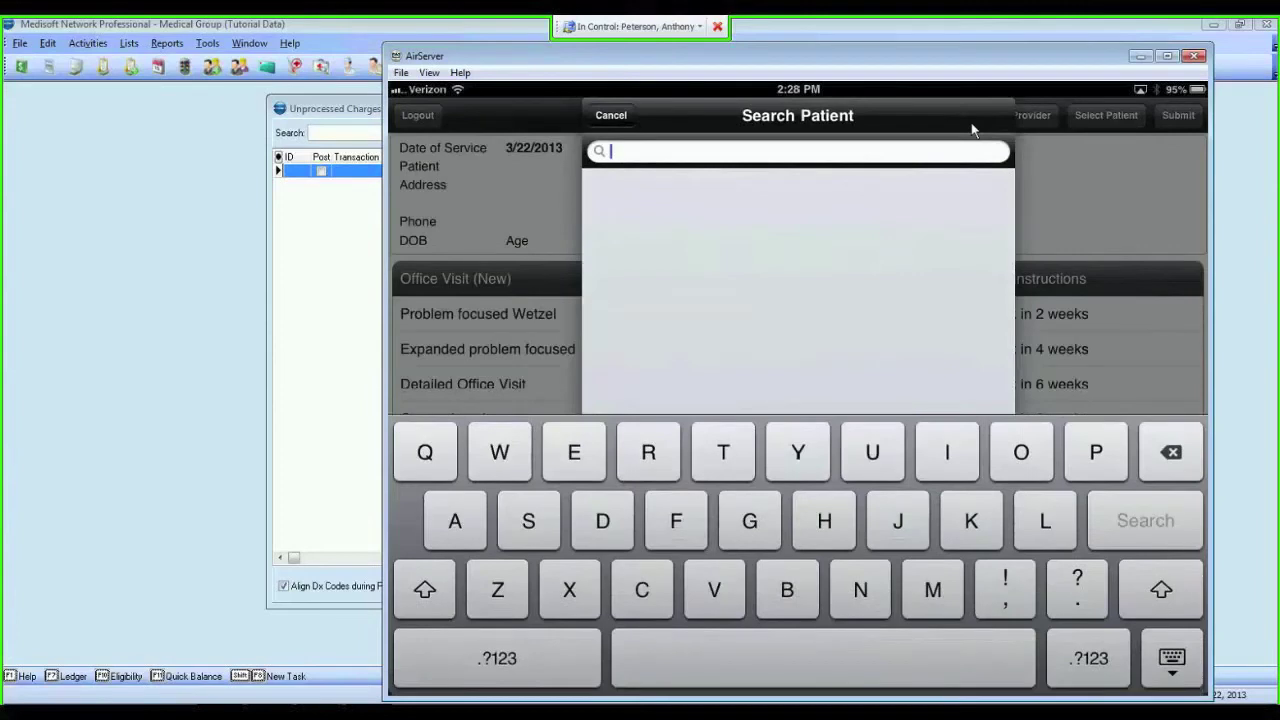
key("Return")
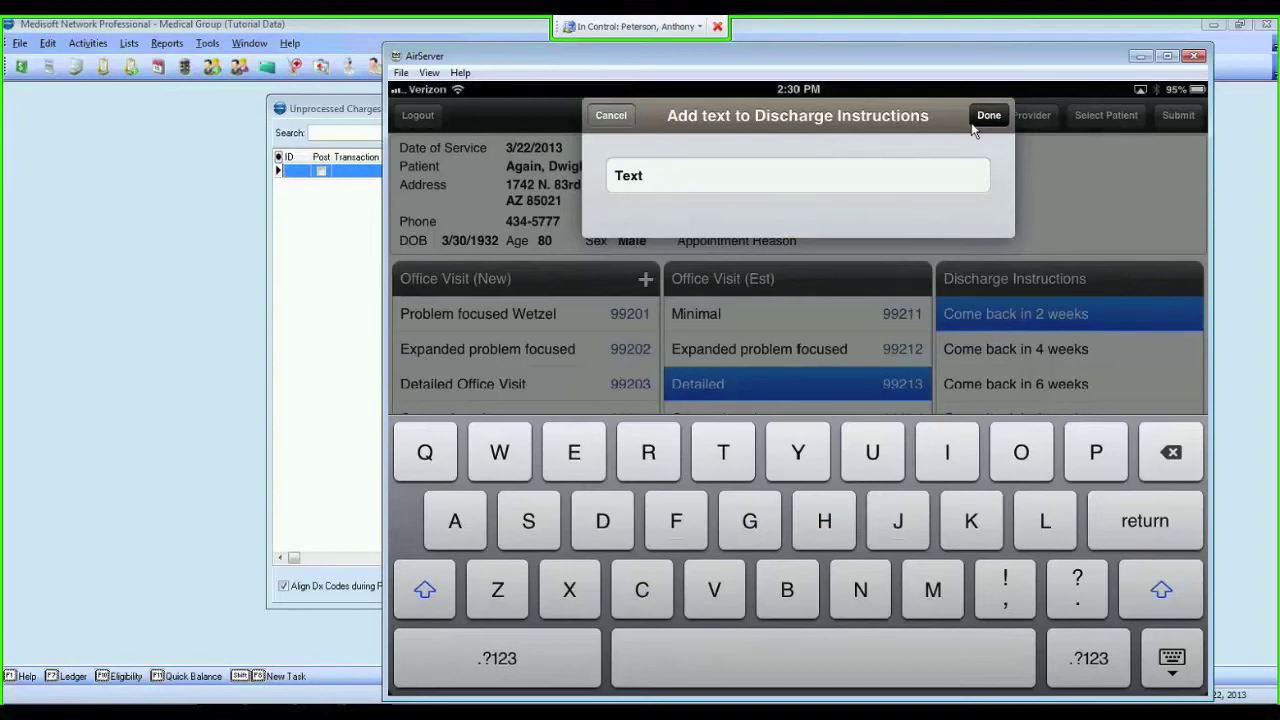
- Add 'Bed Rest' as a discharge instruction on the superbill
type("Bed")
key("shift")
type("Rest")
left_click(972, 124)
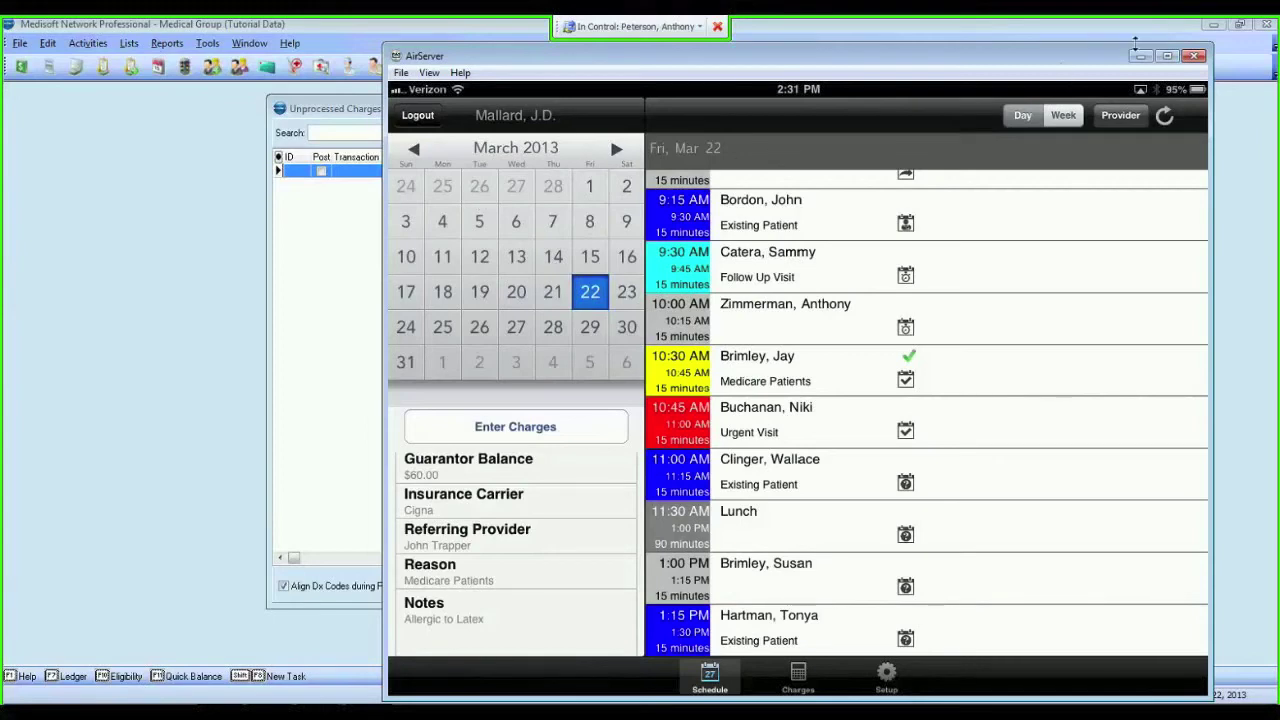
- Refresh Unprocessed Charges and open the incoming 97128 and 99213 charges for editing
left_click(1140, 57)
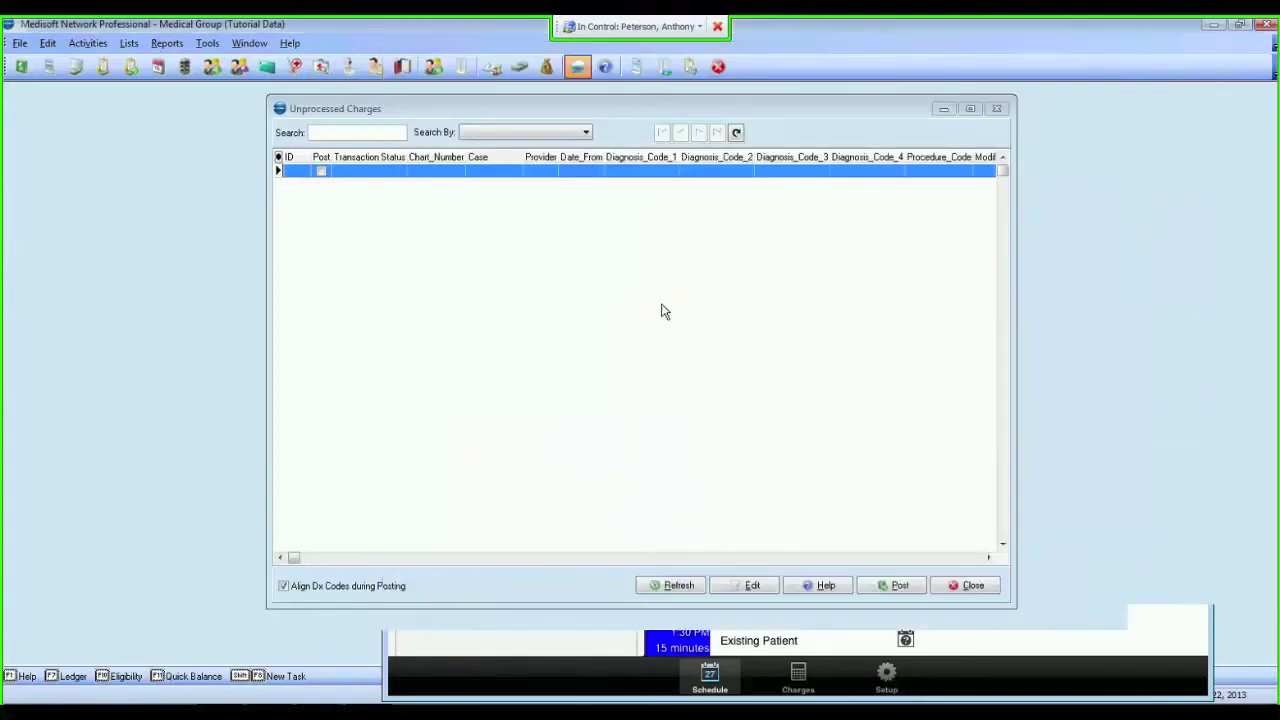
left_click(678, 587)
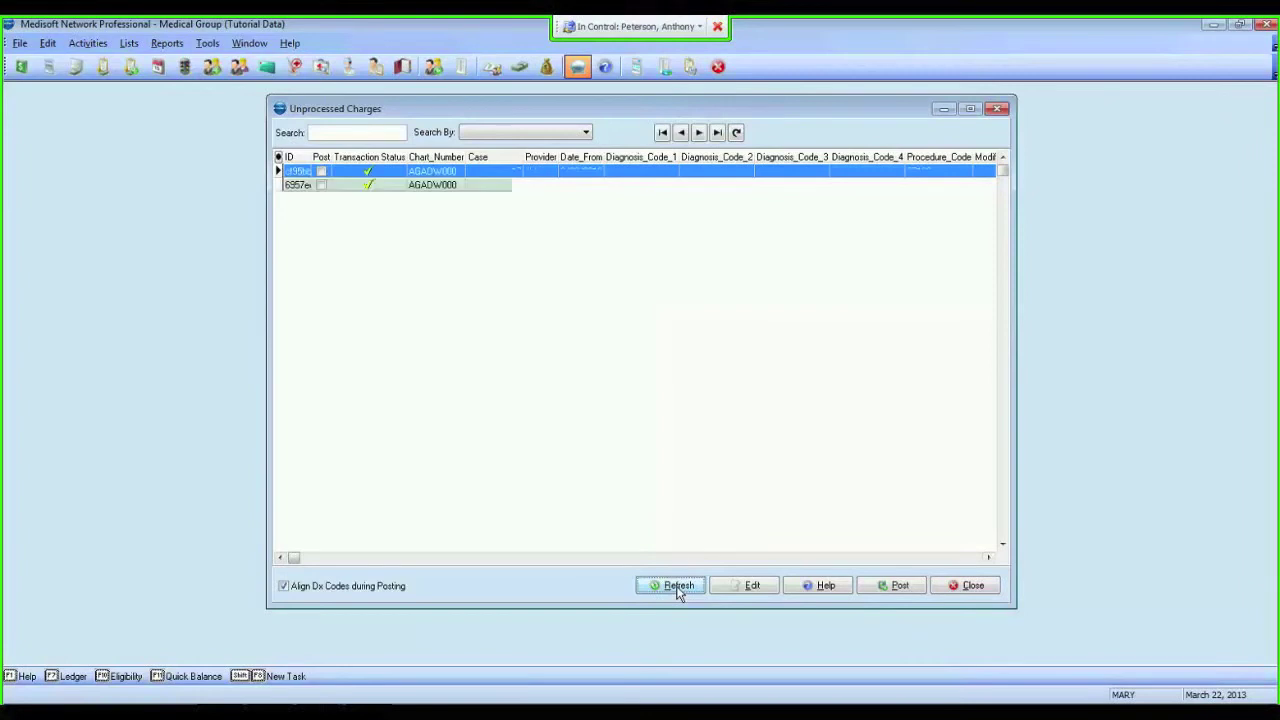
left_click(447, 174)
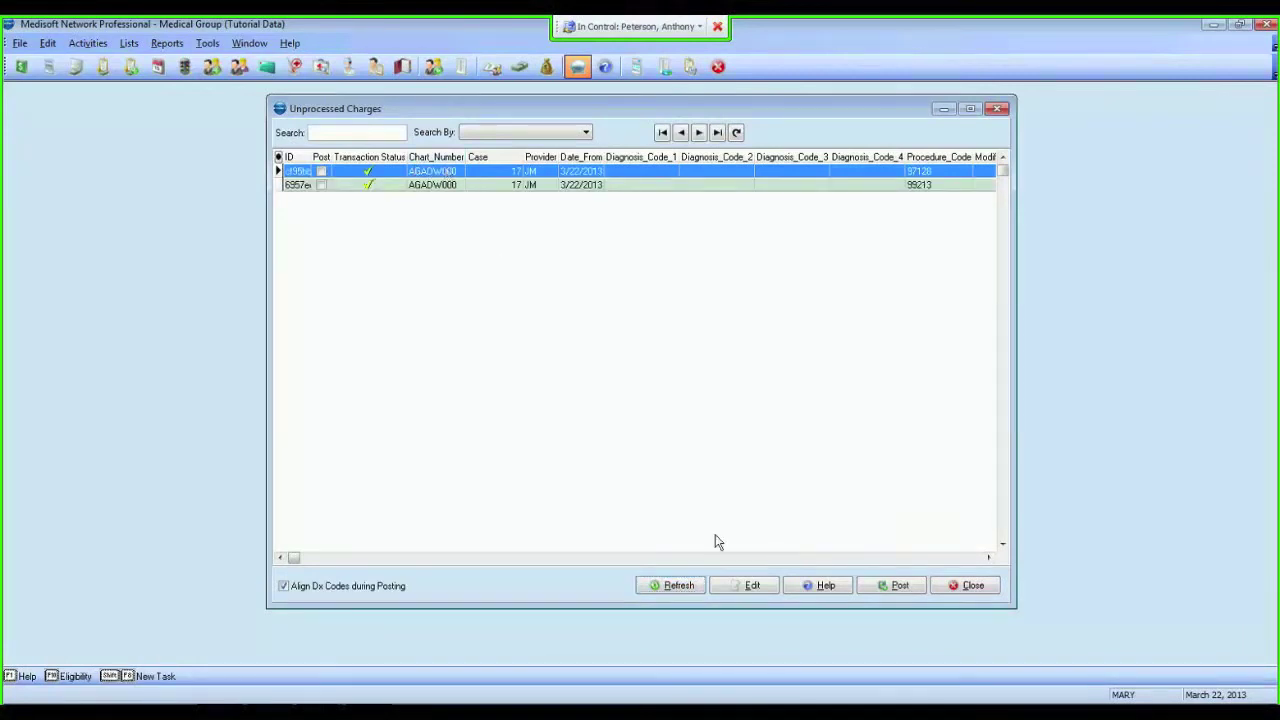
left_click(736, 586)
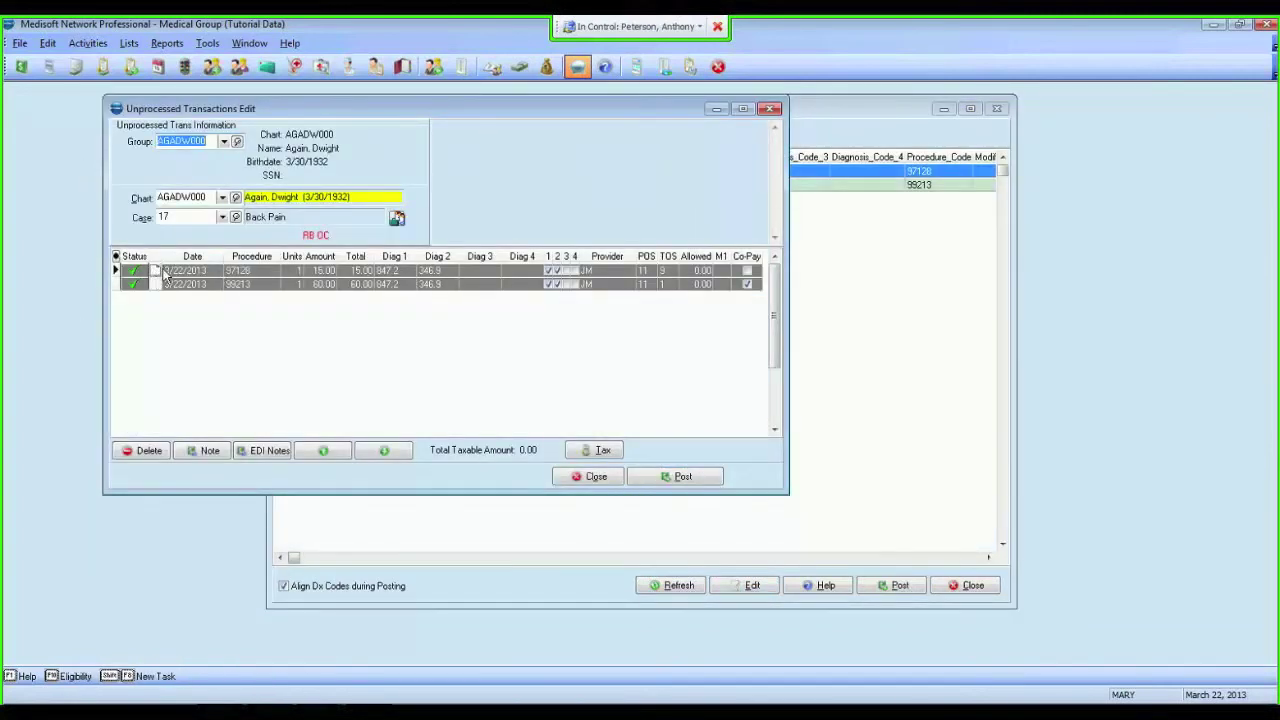
- View the note attached to the charges and bring up the iPad's superbill setup
left_click(155, 273)
left_click(210, 450)
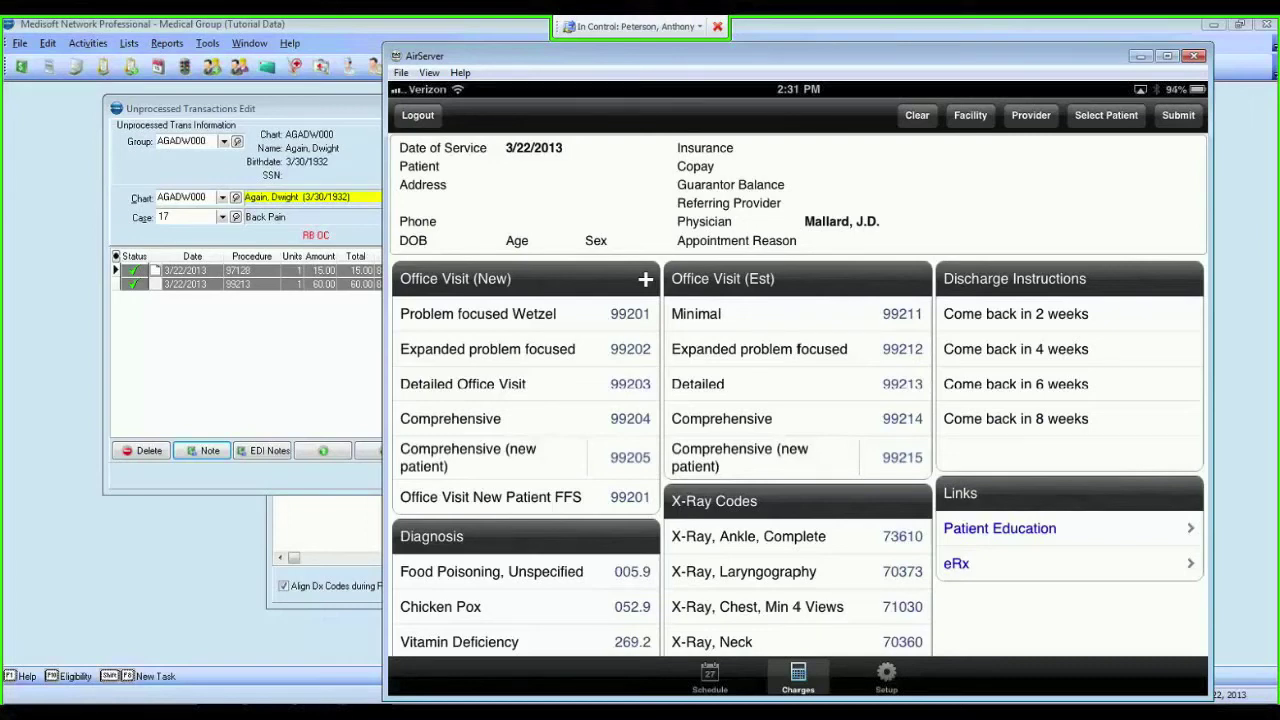
left_click(886, 678)
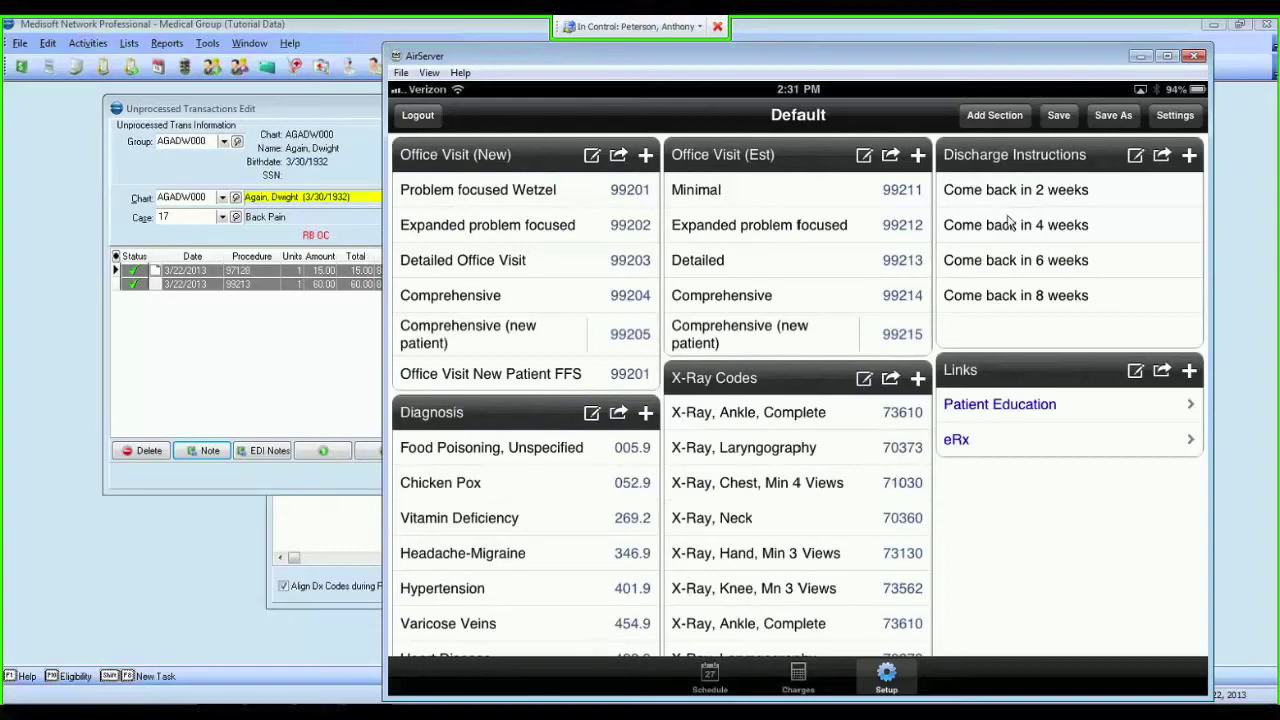
- Create a new section named 'Test' in the Default superbill template
left_click(1004, 116)
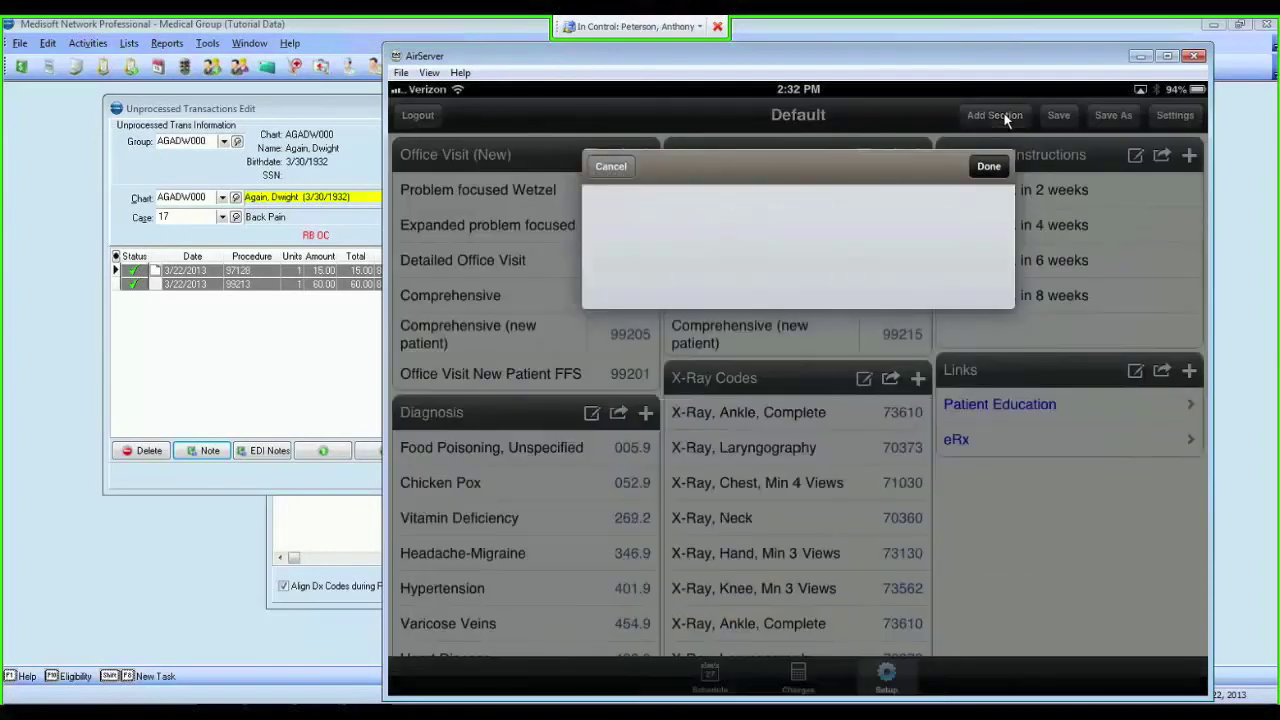
type("Test")
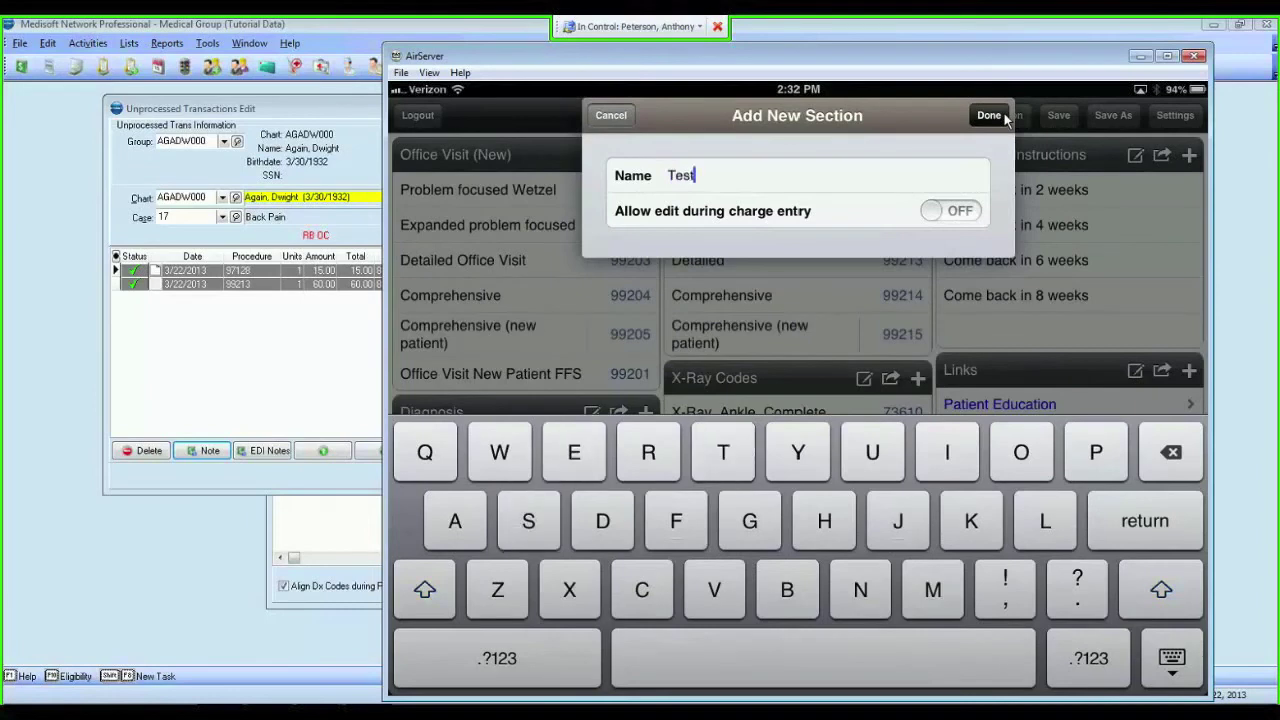
left_click(1004, 117)
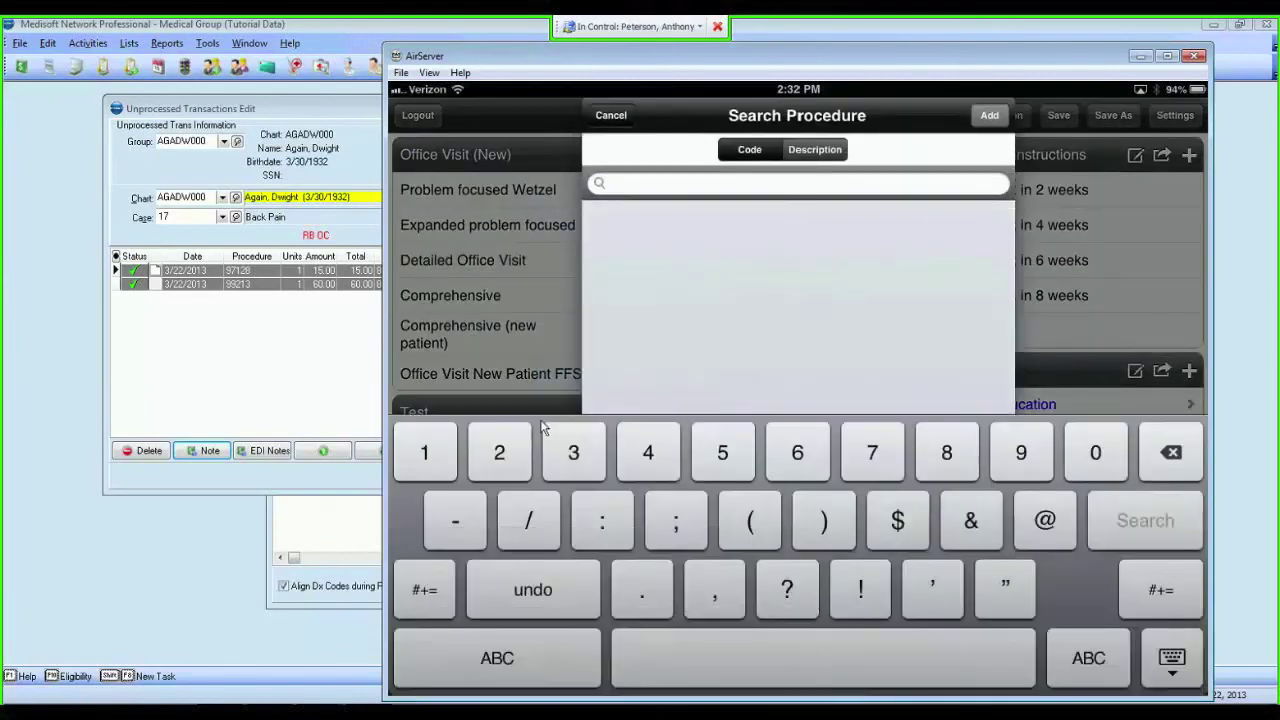
- Search procedures for codes matching '9'
type("9")
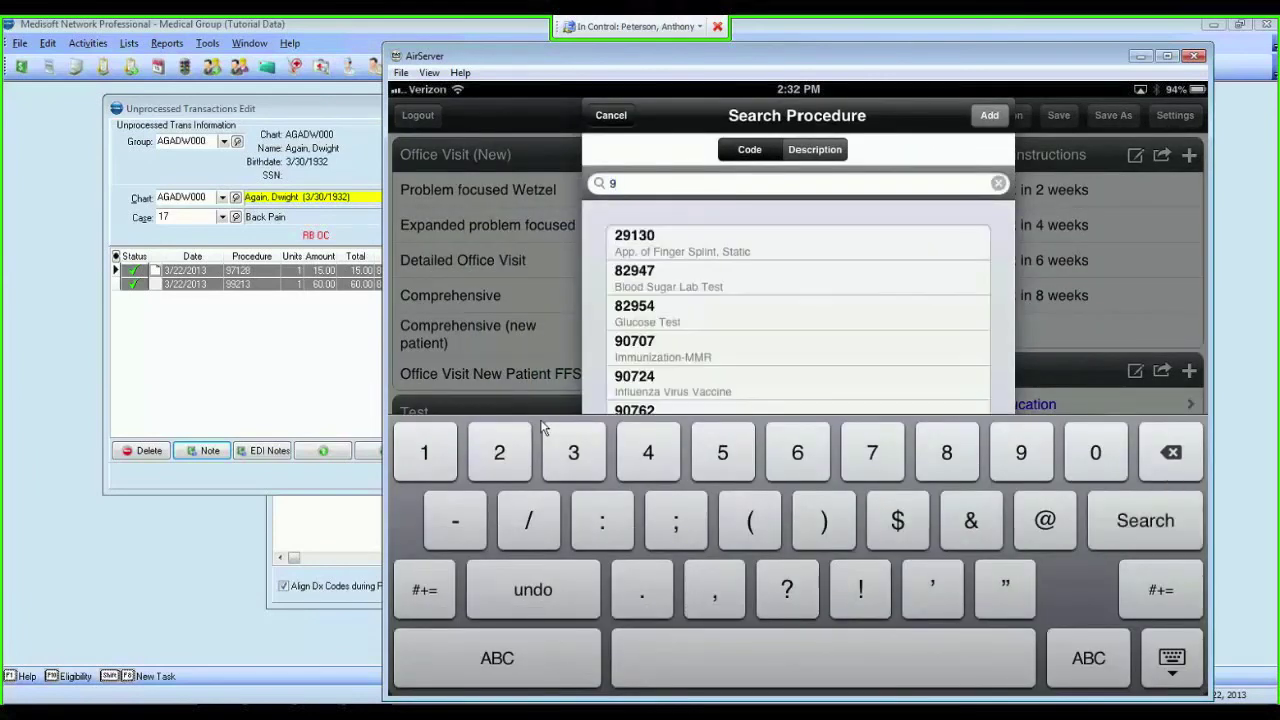